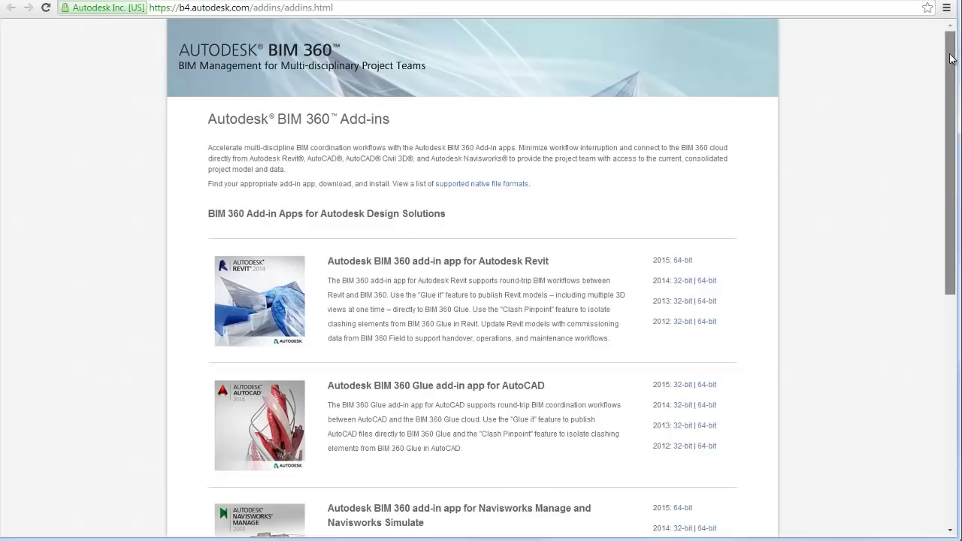
# Set up a new clash test comparing Level 1 Architecture against Level 1 HVAC and Structure
pyautogui.moveTo(951, 59)
pyautogui.mouseDown()
pyautogui.moveTo(945, 265)
pyautogui.moveTo(948, 70)
pyautogui.mouseUp()
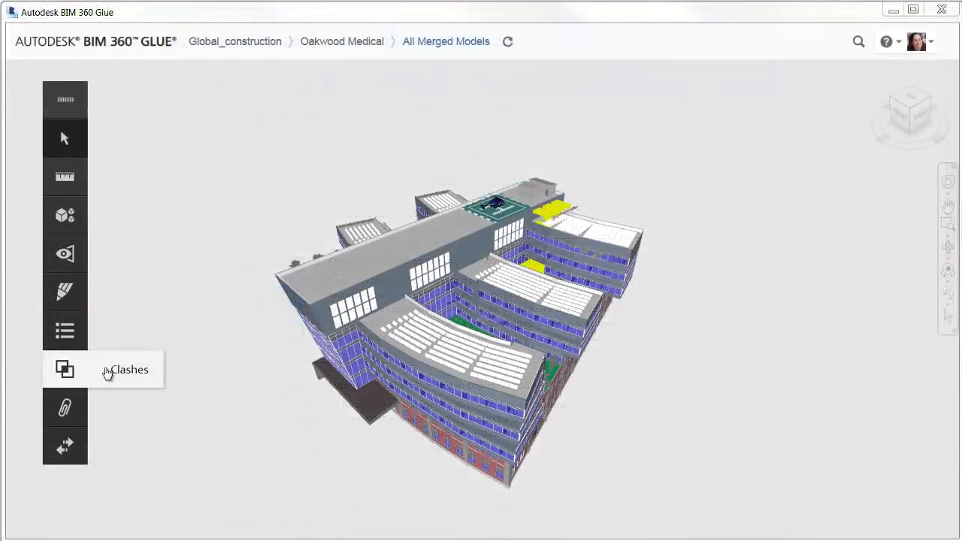
pyautogui.click(106, 371)
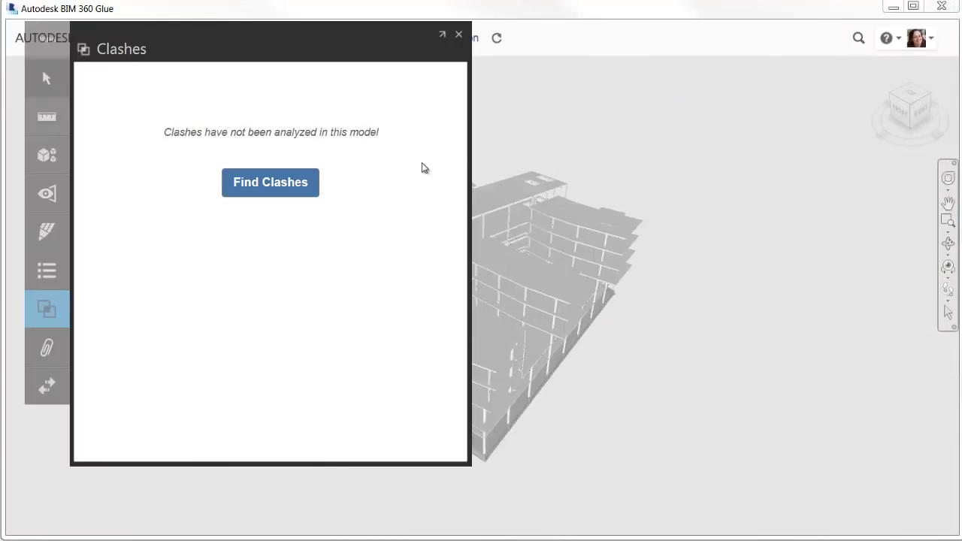
pyautogui.click(308, 187)
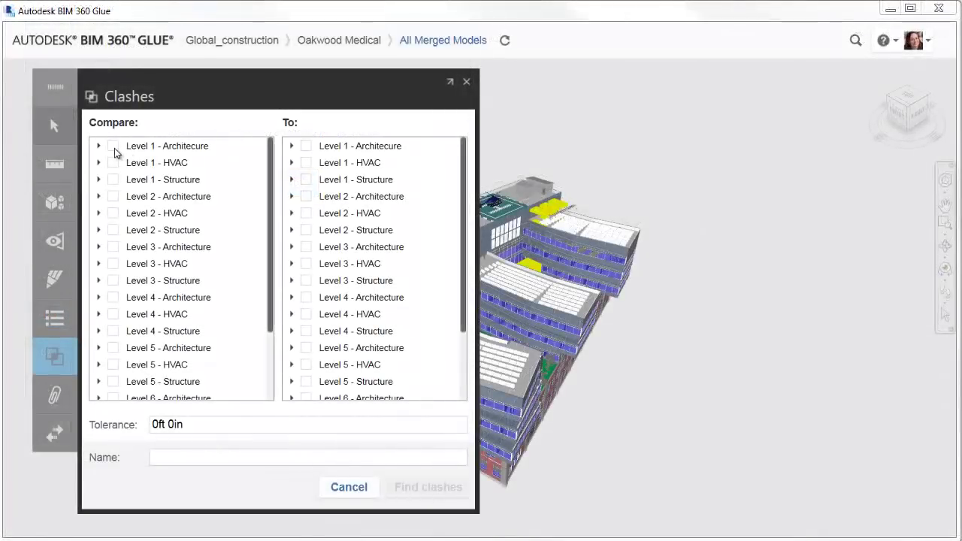
pyautogui.click(114, 148)
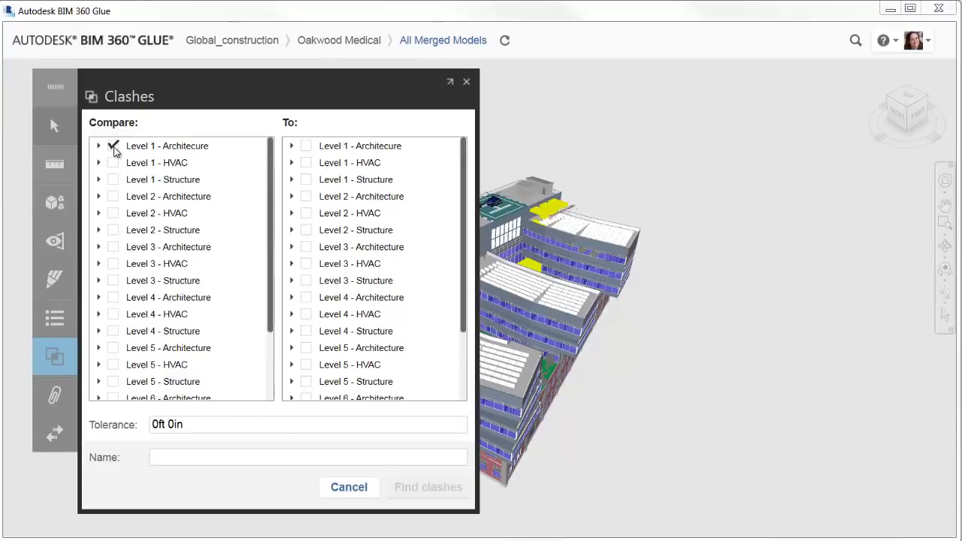
pyautogui.click(306, 162)
pyautogui.click(306, 180)
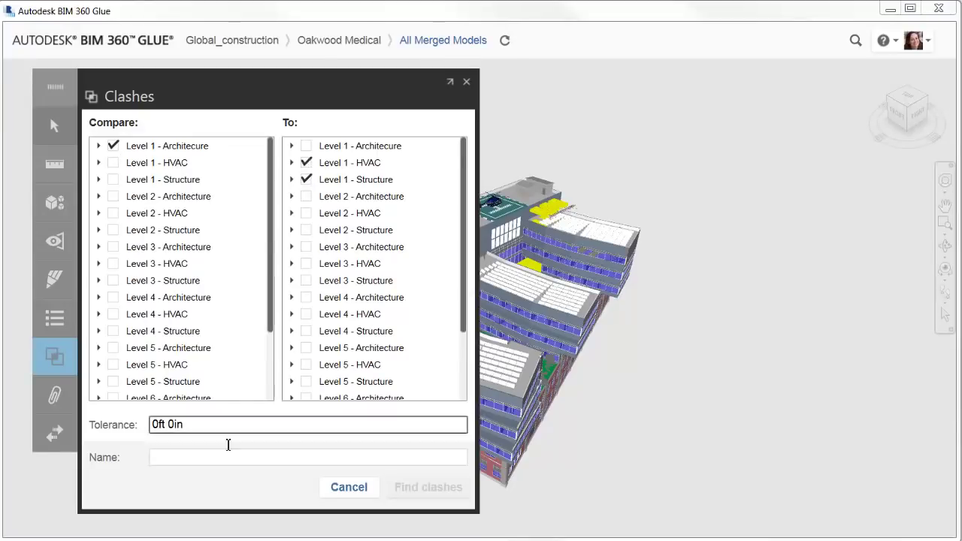
# Name the clash test 'Level 1 arc vs. hvac and str' and run it
pyautogui.click(224, 458)
pyautogui.write('Level 1 ')
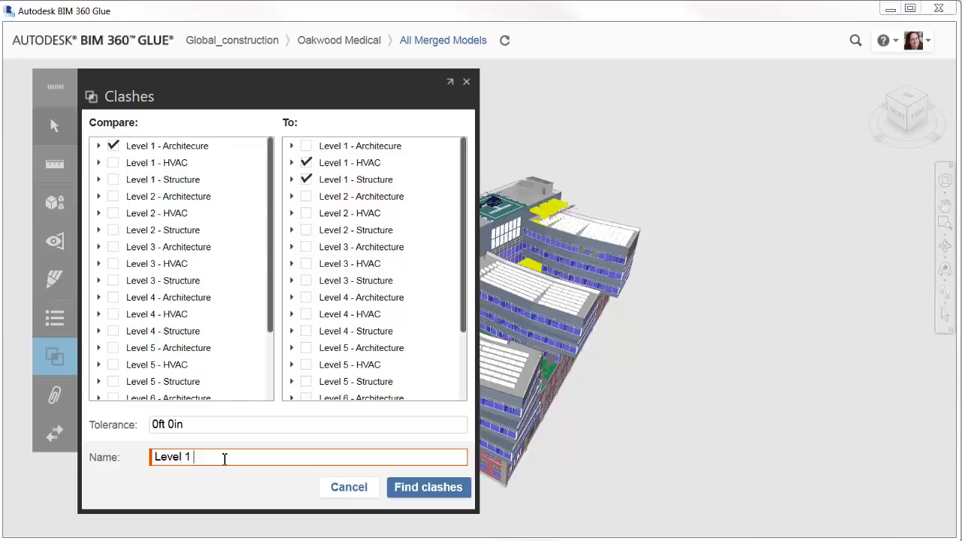
pyautogui.write('arc vs')
pyautogui.write(' h')
pyautogui.write('vac and str')
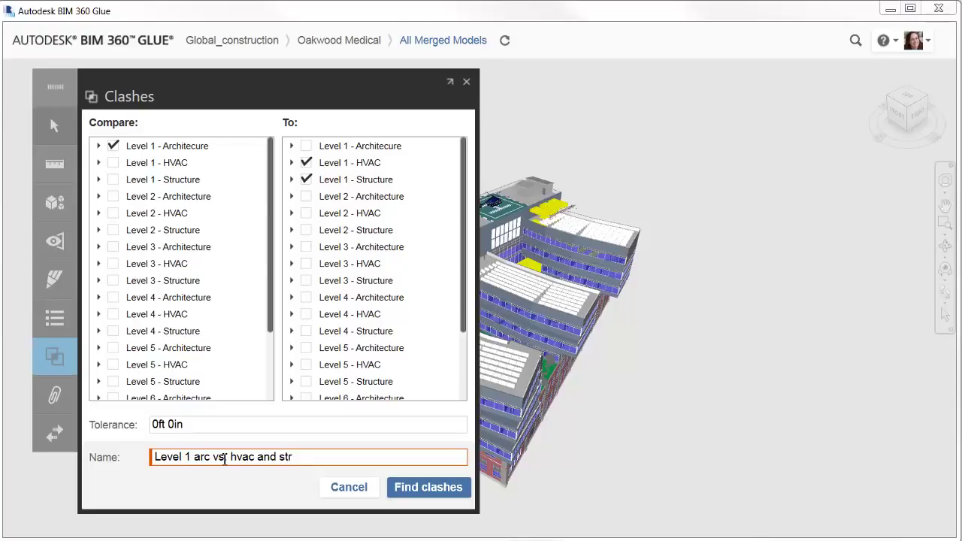
pyautogui.click(224, 457)
pyautogui.write('.')
pyautogui.click(414, 490)
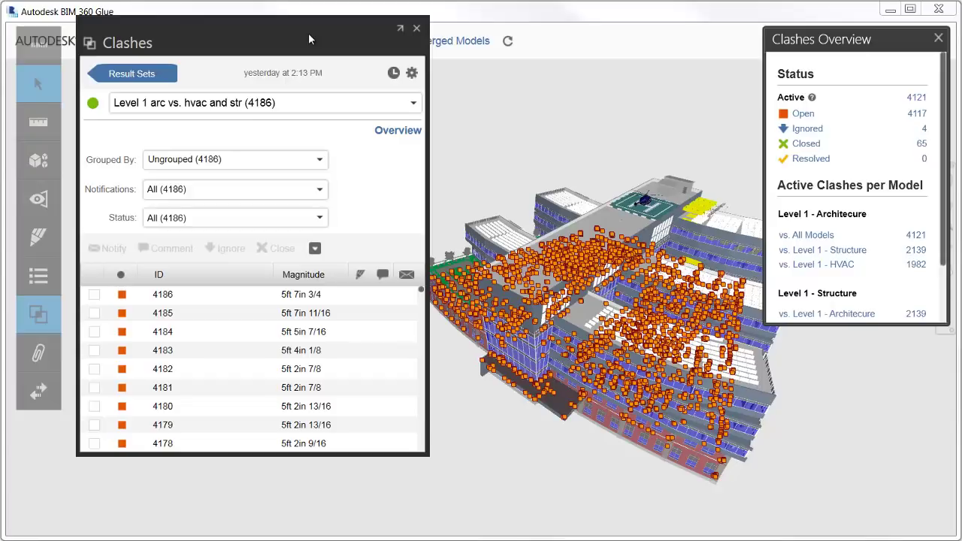
# Group clashes by Level 1 Architecture vs Structure and zoom to group 5's wall-versus-flange clash
pyautogui.click(319, 162)
pyautogui.moveTo(186, 201)
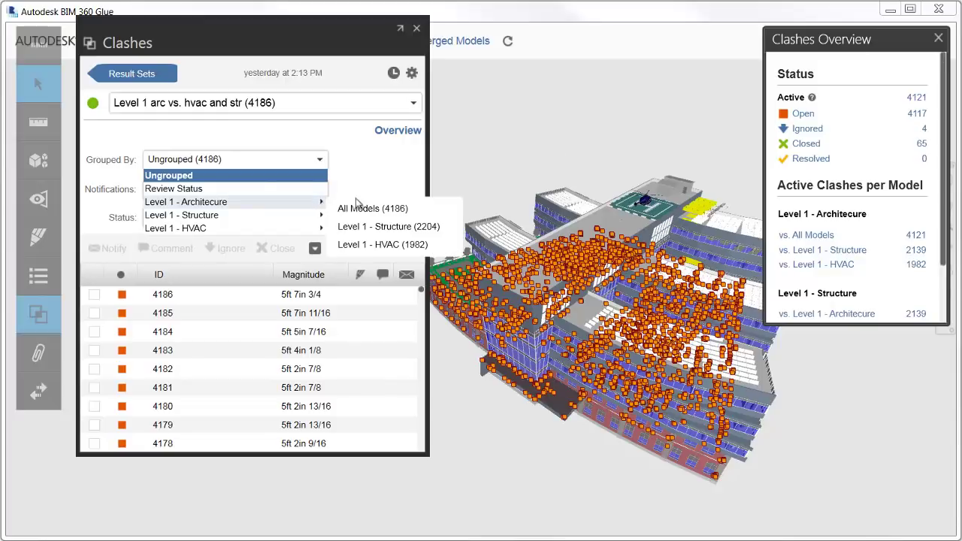
pyautogui.click(843, 255)
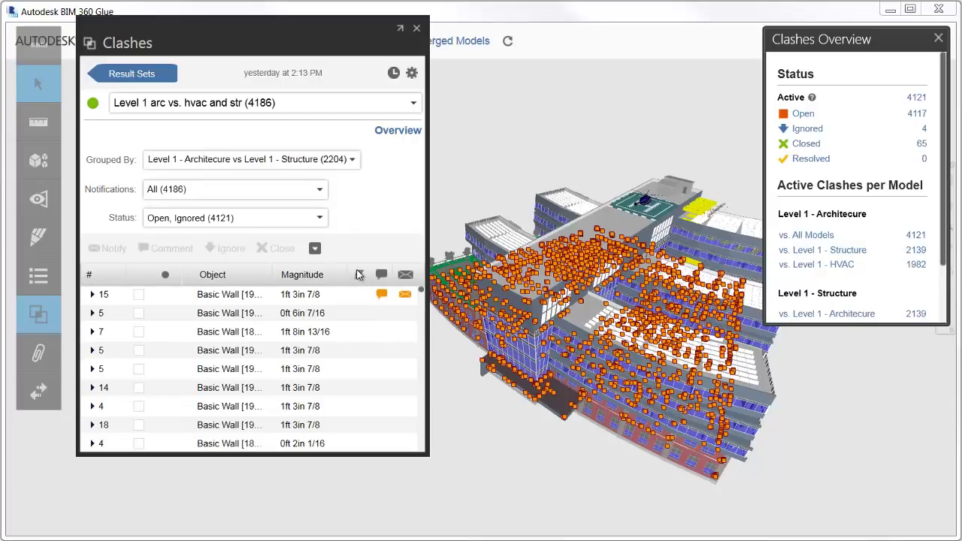
pyautogui.click(93, 315)
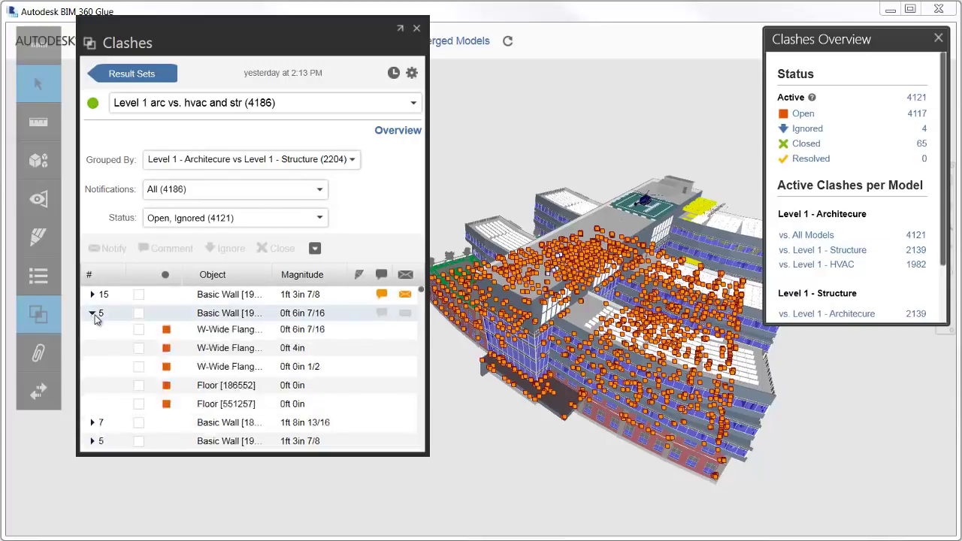
pyautogui.click(217, 334)
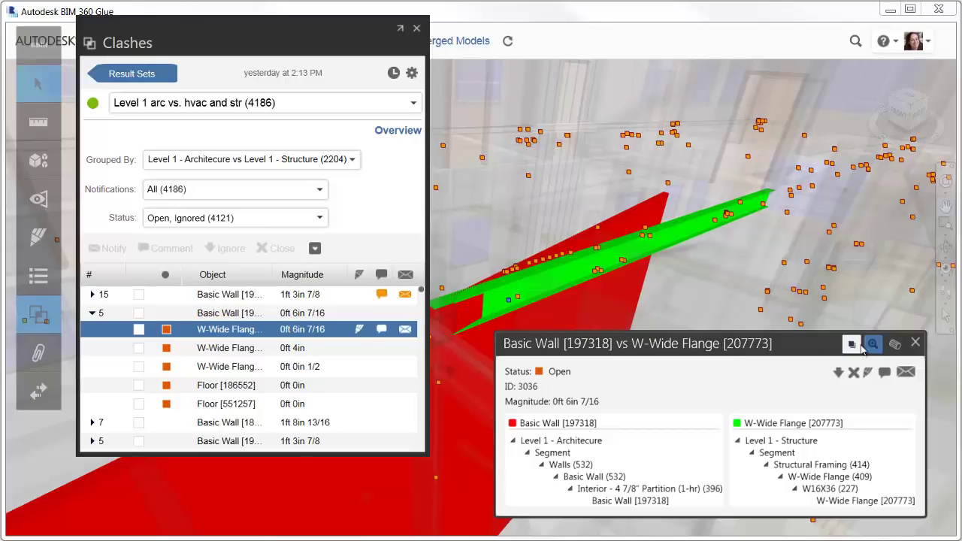
# Zoom out to all clashes, then inspect the flange, Floor [186552] and group 7 clashes
pyautogui.click(872, 344)
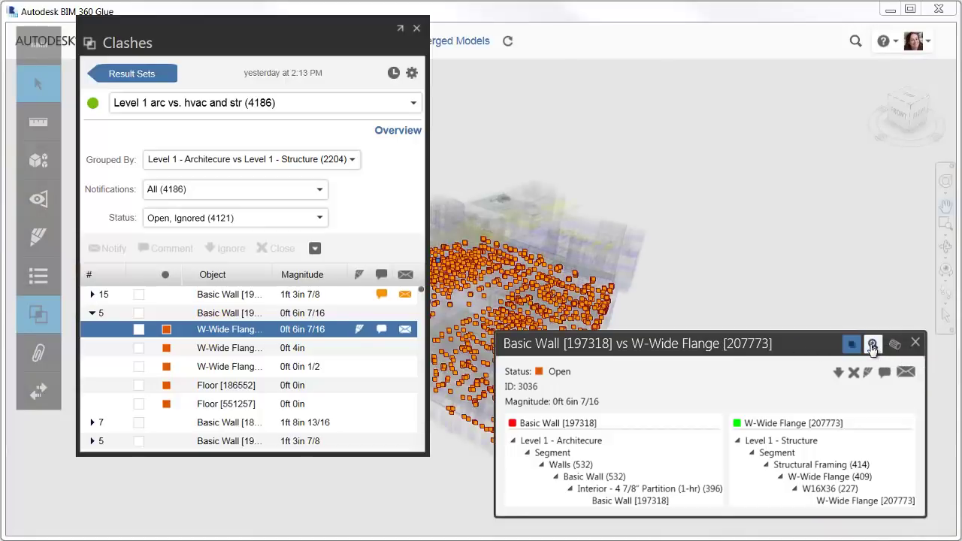
pyautogui.click(223, 366)
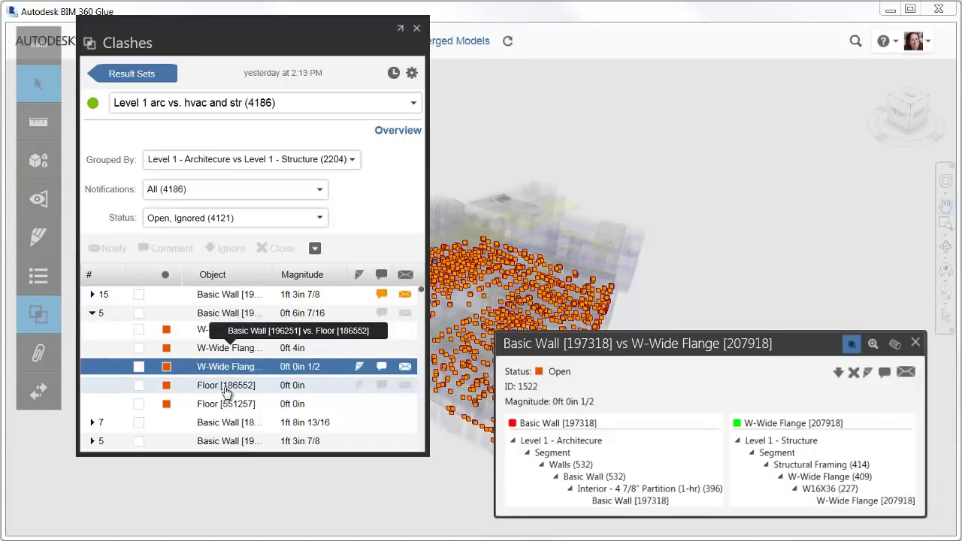
pyautogui.click(225, 387)
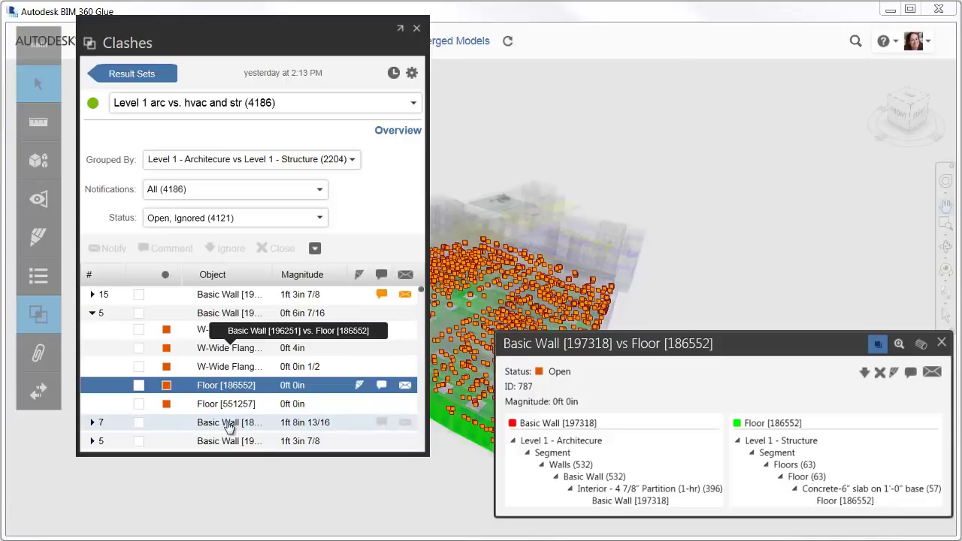
pyautogui.click(230, 422)
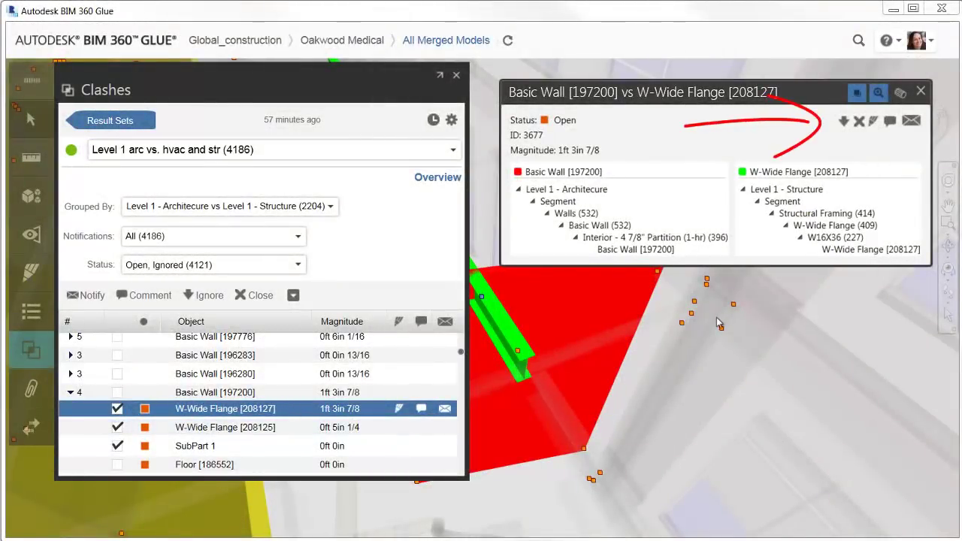
# Circle the flange on clash 3677, add the note 'Please address this', and save
pyautogui.click(874, 121)
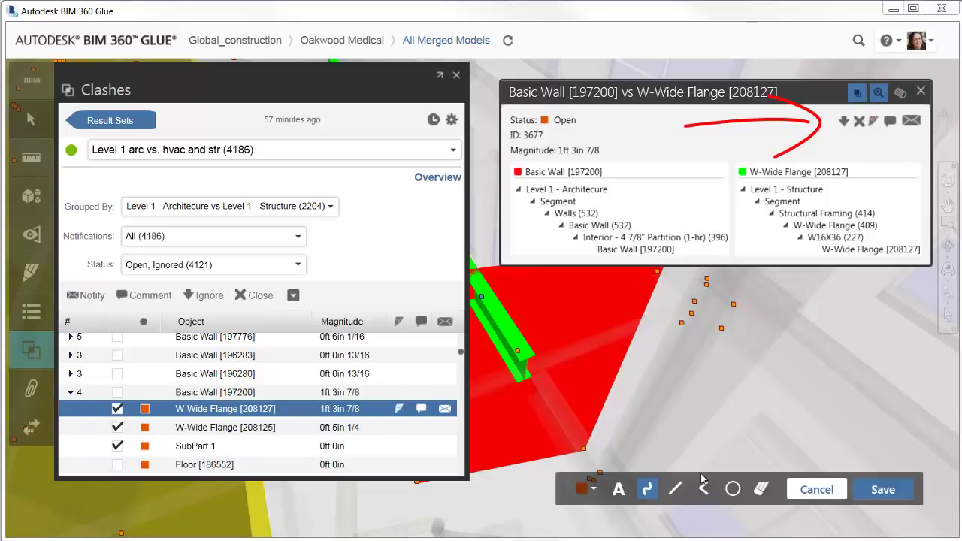
pyautogui.click(732, 489)
pyautogui.moveTo(486, 310)
pyautogui.mouseDown()
pyautogui.moveTo(536, 389)
pyautogui.moveTo(569, 393)
pyautogui.mouseUp()
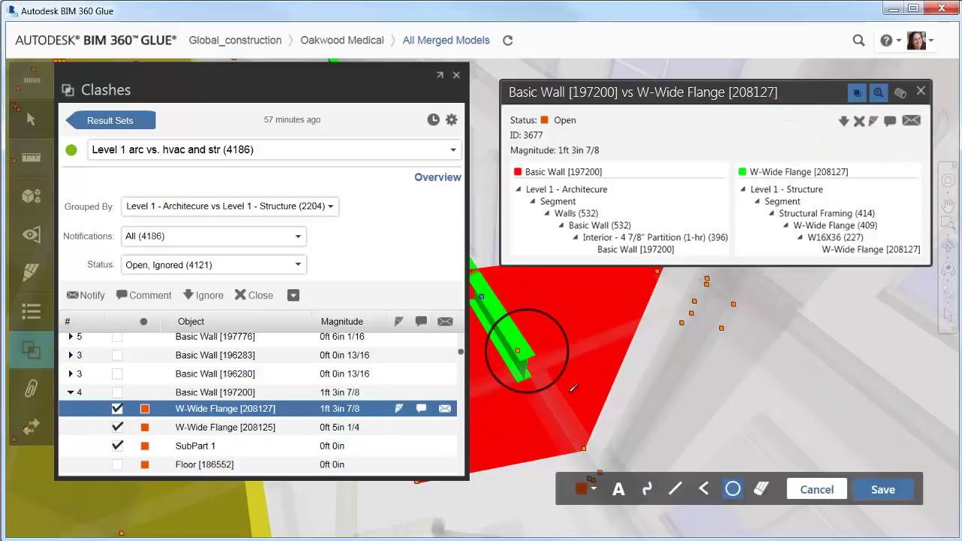
pyautogui.click(617, 489)
pyautogui.click(591, 345)
pyautogui.write('P')
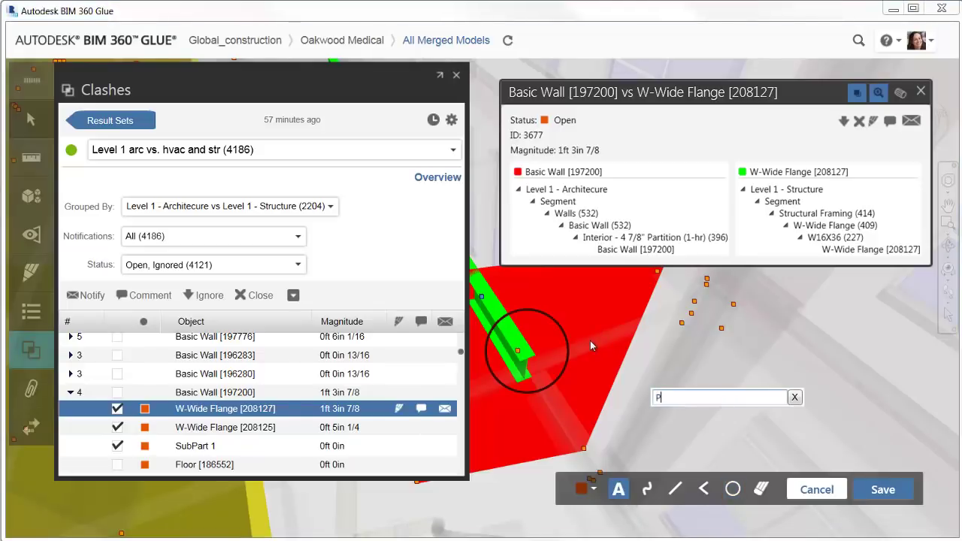
pyautogui.write('lease ')
pyautogui.write('address this')
pyautogui.click(866, 491)
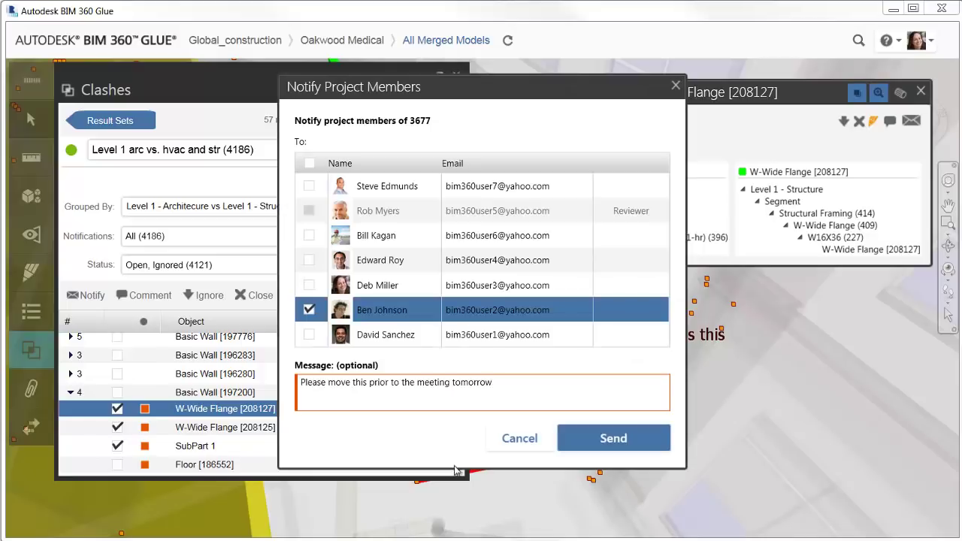
# Send the clash 3677 notification to the selected project member
pyautogui.click(657, 441)
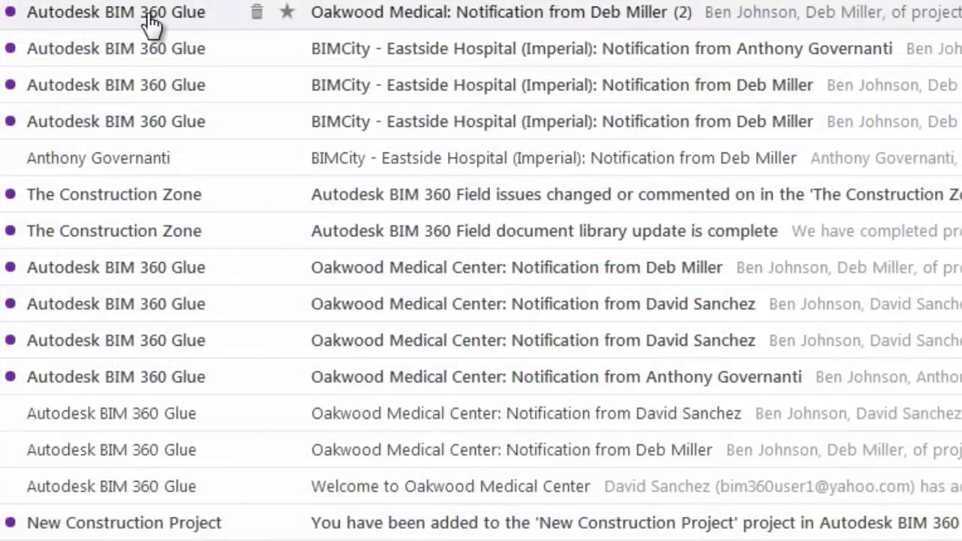
# Open the Oakwood Medical notification email from BIM 360 Glue in Yahoo Mail
pyautogui.click(150, 23)
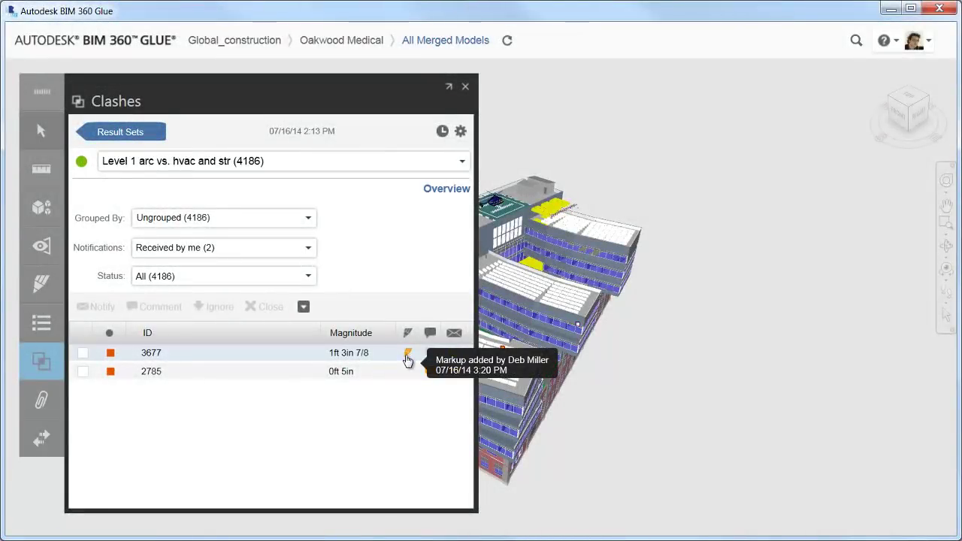
# Zoom to clash 3677 and move its detail window aside to reveal the markup
pyautogui.click(407, 361)
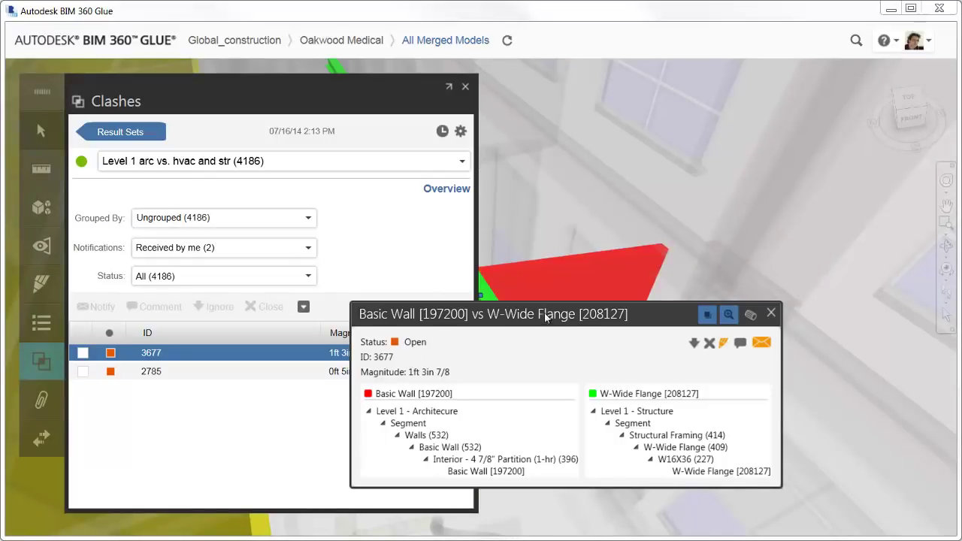
pyautogui.moveTo(545, 319)
pyautogui.mouseDown()
pyautogui.moveTo(658, 105)
pyautogui.moveTo(680, 104)
pyautogui.mouseUp()
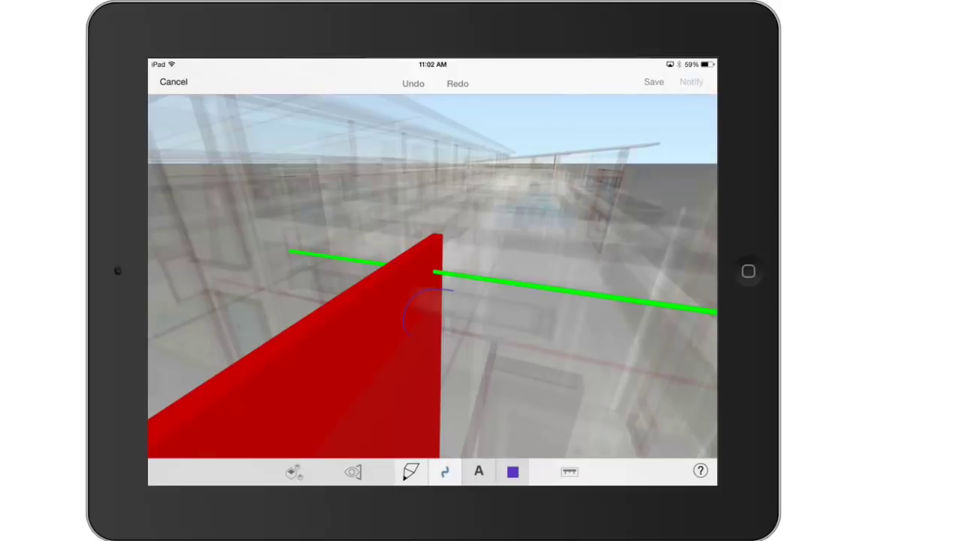
# Circle the red duct clash, add the note 'move this duct', and save the markup
pyautogui.moveTo(451, 290); pyautogui.dragTo(466, 299)
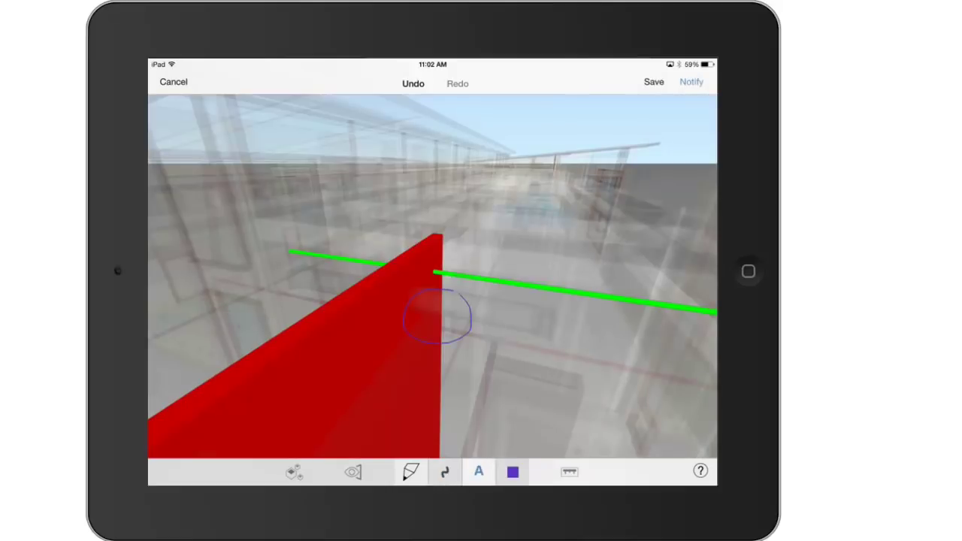
pyautogui.click(478, 471)
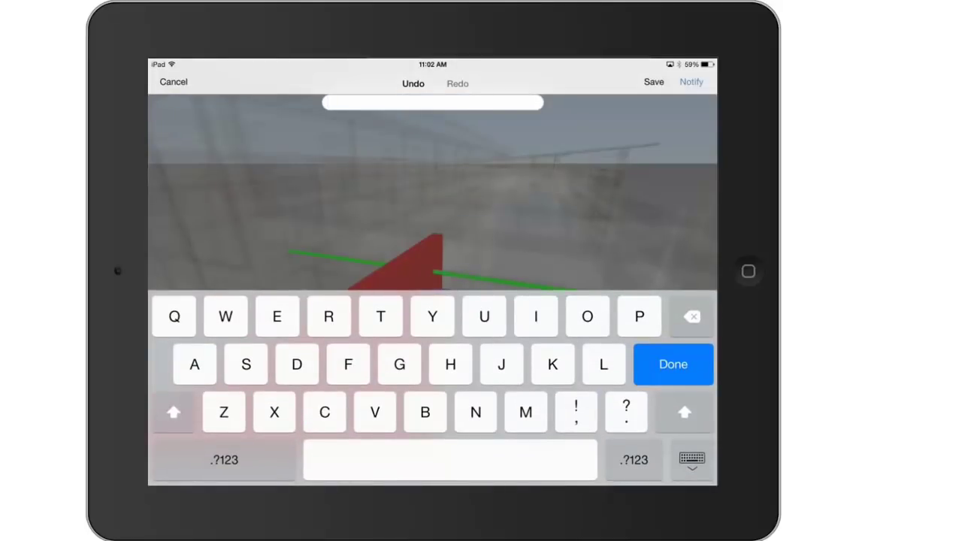
pyautogui.write('move t')
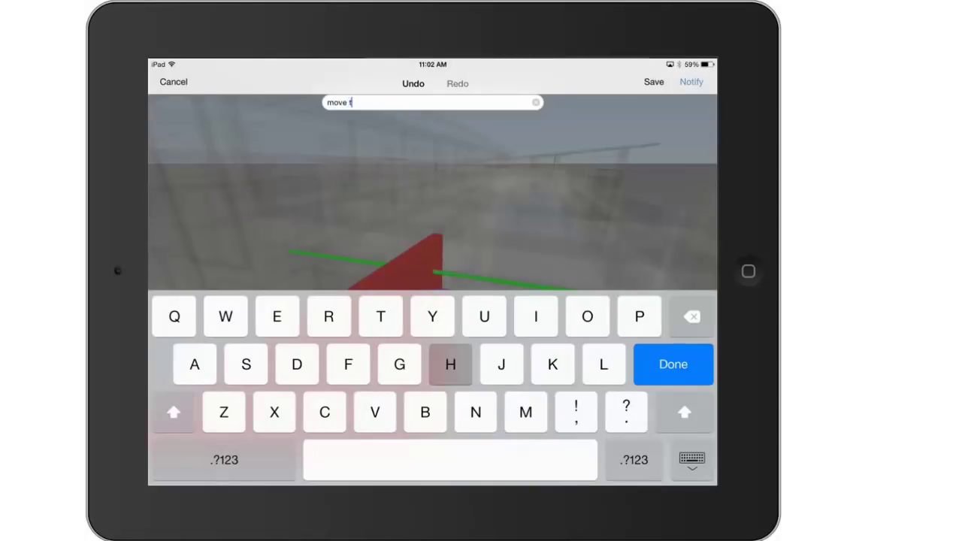
pyautogui.write('his duc')
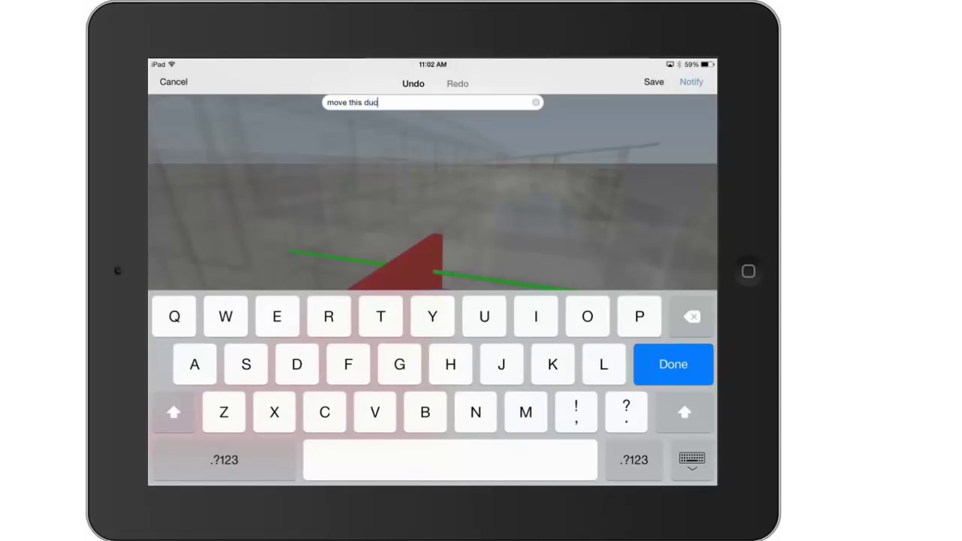
pyautogui.write('t')
pyautogui.press('Return')
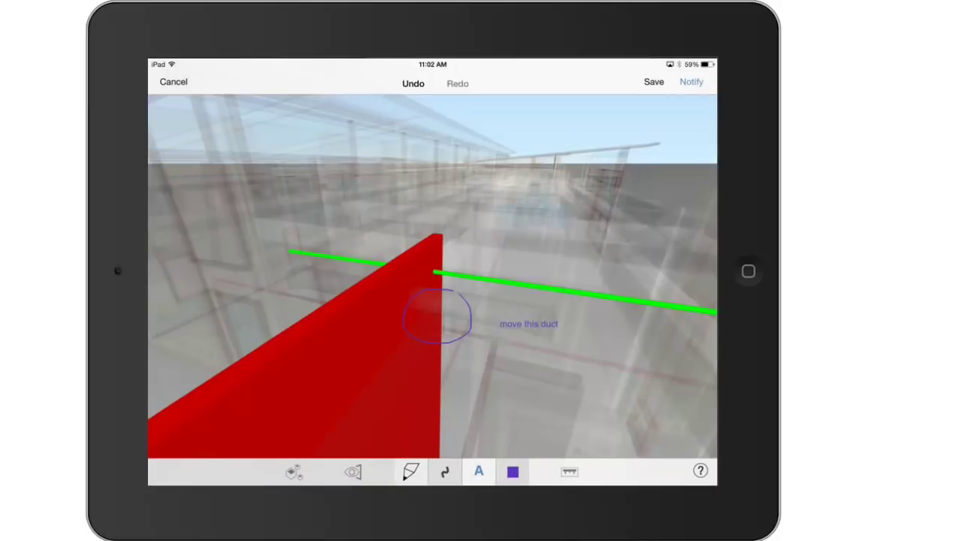
pyautogui.click(653, 82)
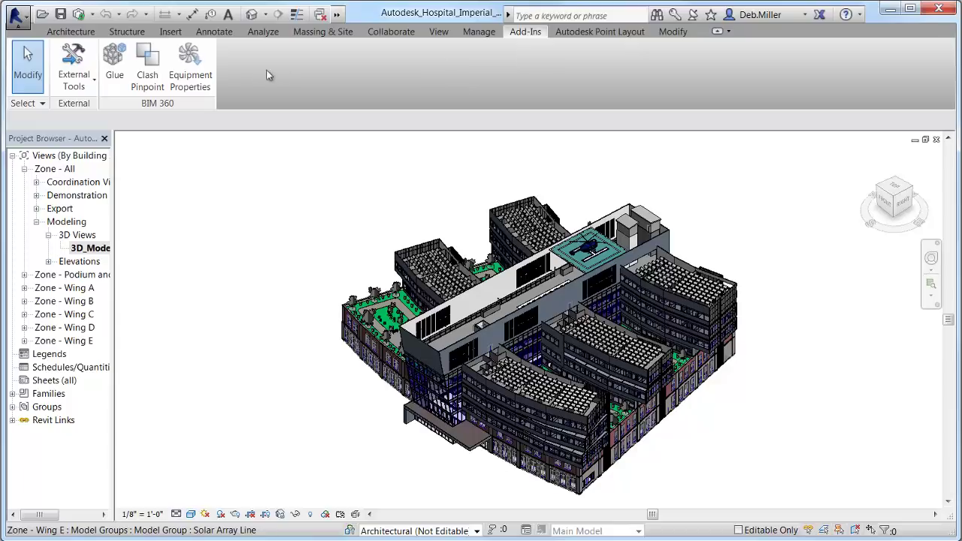
# Use Clash Pinpoint to list the Hospital project's HVAC Vs Arch-STR clashes
pyautogui.click(153, 81)
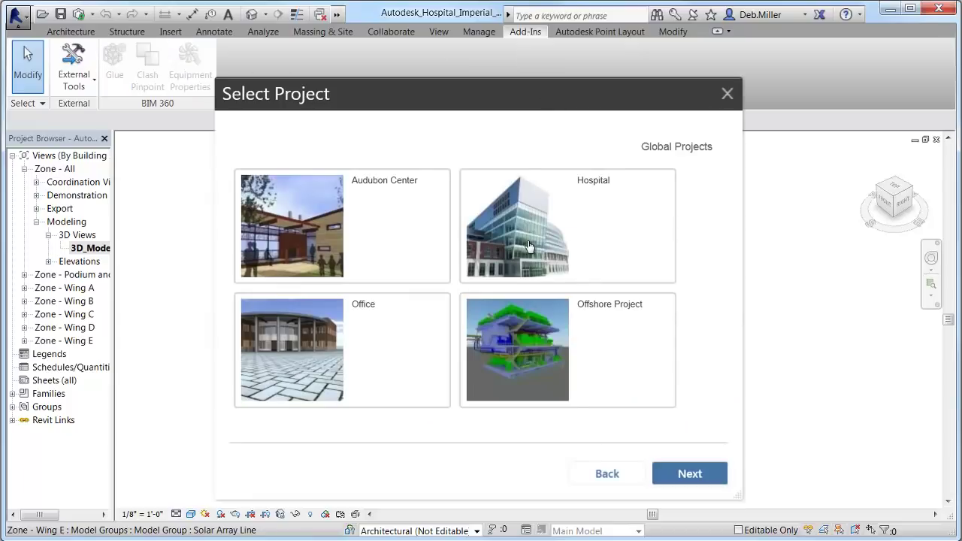
pyautogui.click(531, 246)
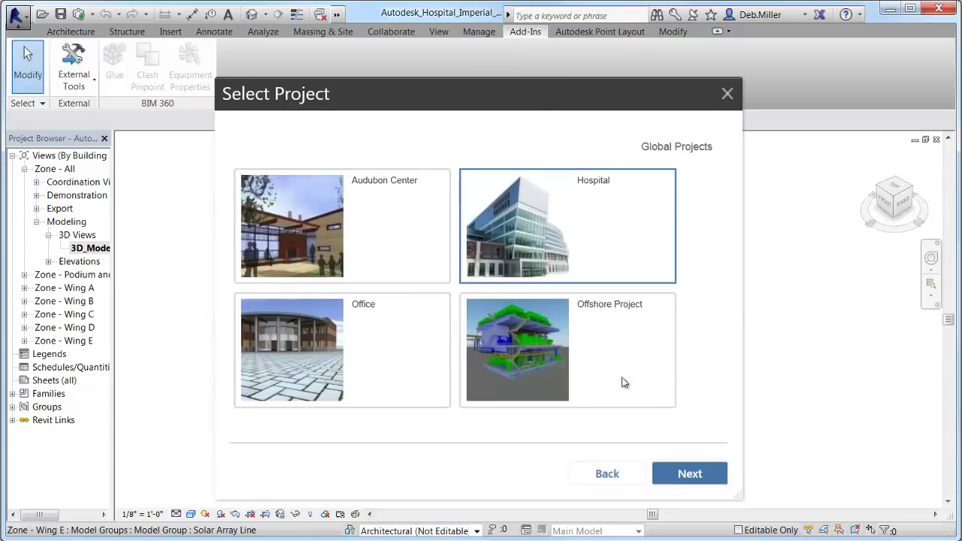
pyautogui.click(710, 474)
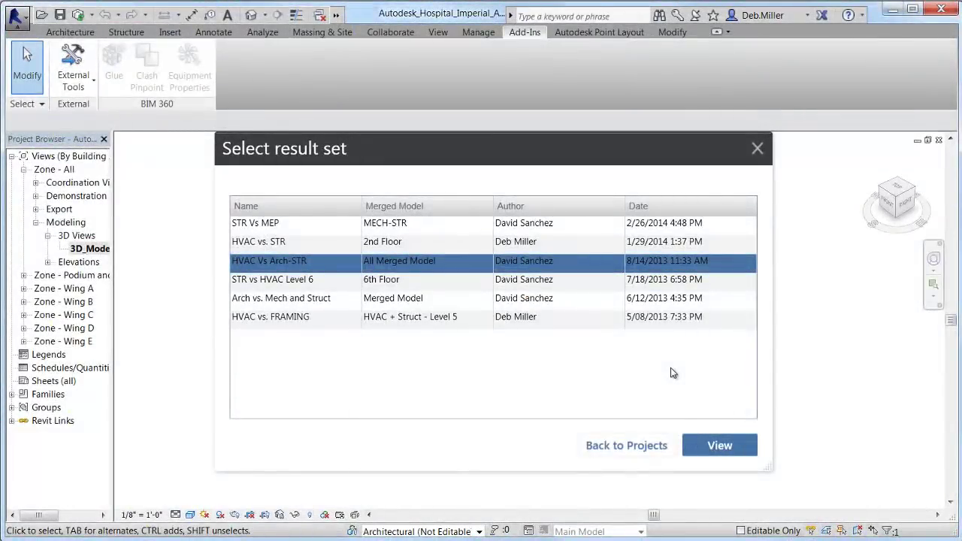
pyautogui.click(744, 448)
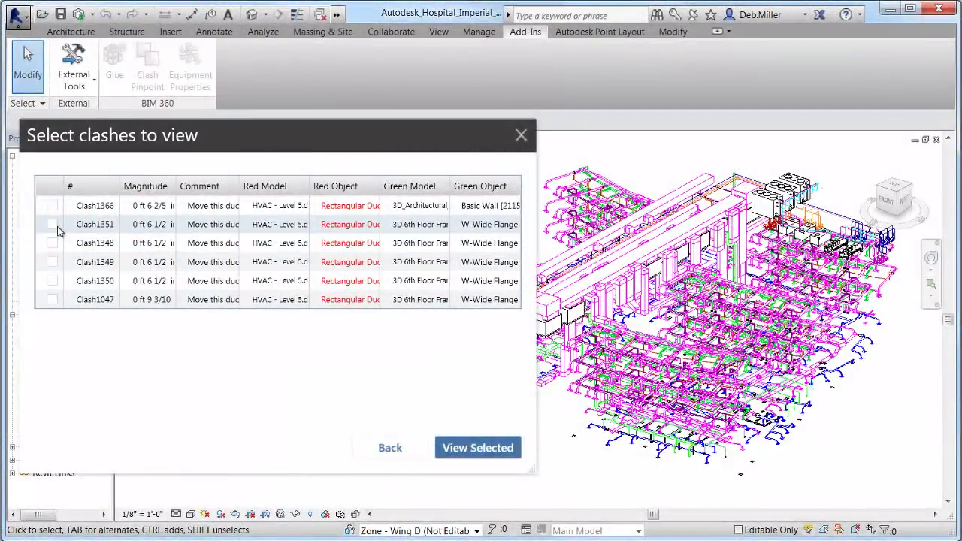
# Show Clash1351 in the Revit model, then return to BIM 360 Glue
pyautogui.click(53, 225)
pyautogui.click(489, 451)
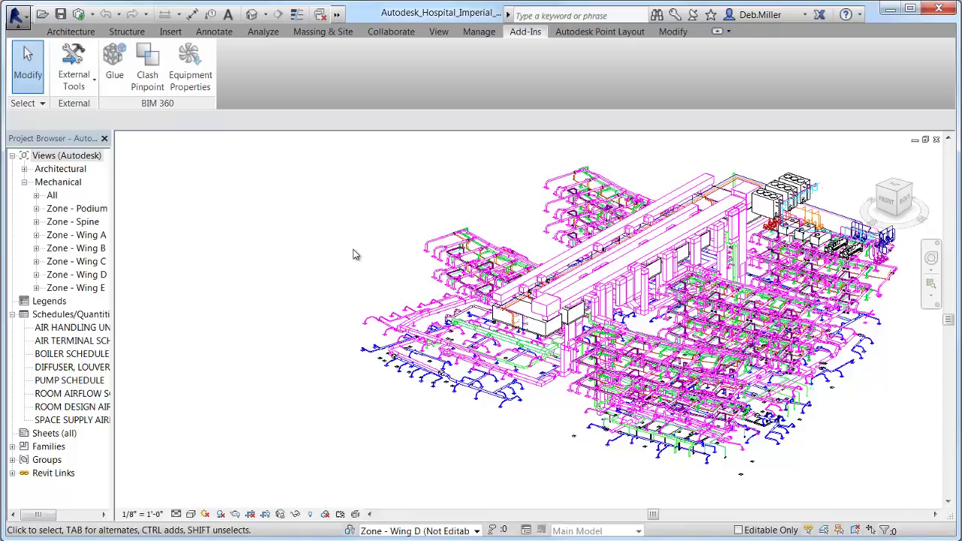
pyautogui.click(114, 67)
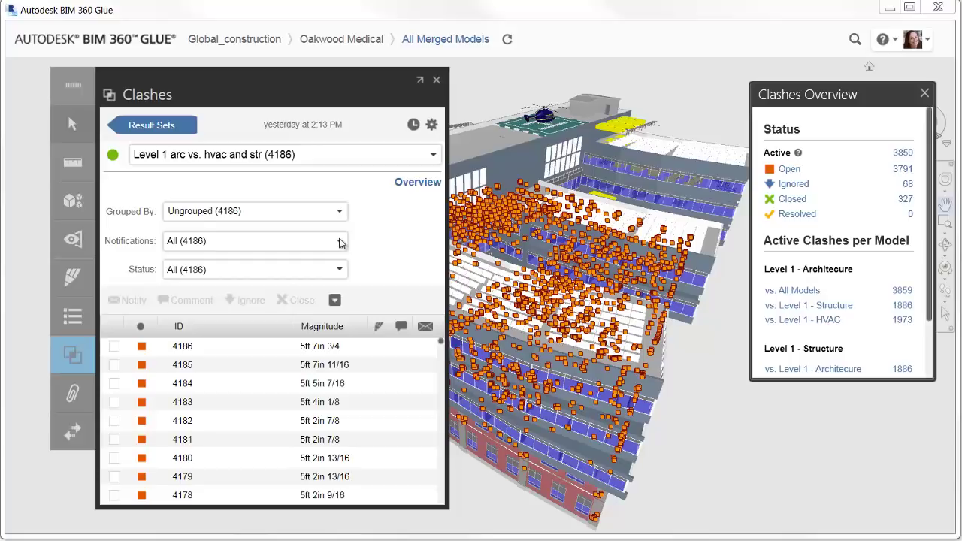
# Filter the Level 1 clashes to Notifications 'Received by me' and Status 'Open', leaving 15 clashes
pyautogui.click(339, 242)
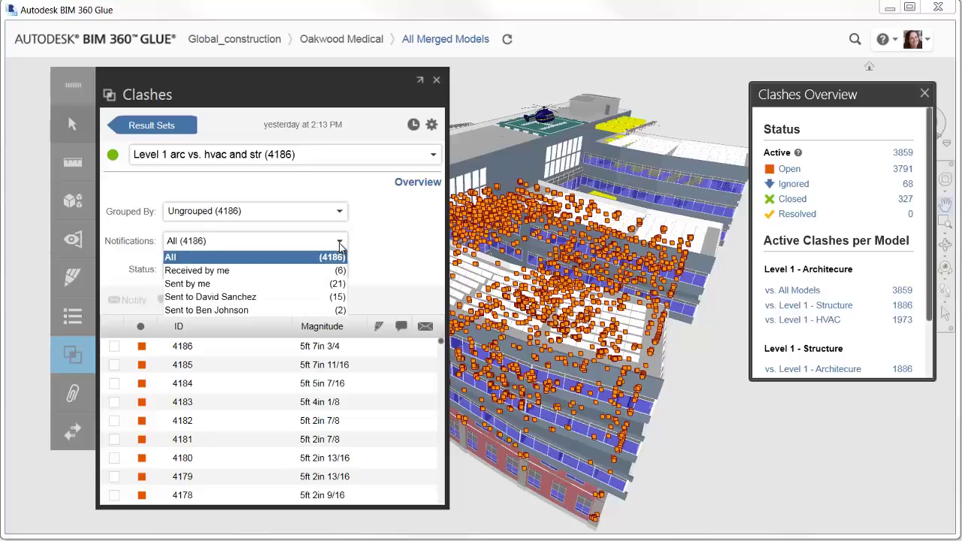
pyautogui.click(370, 247)
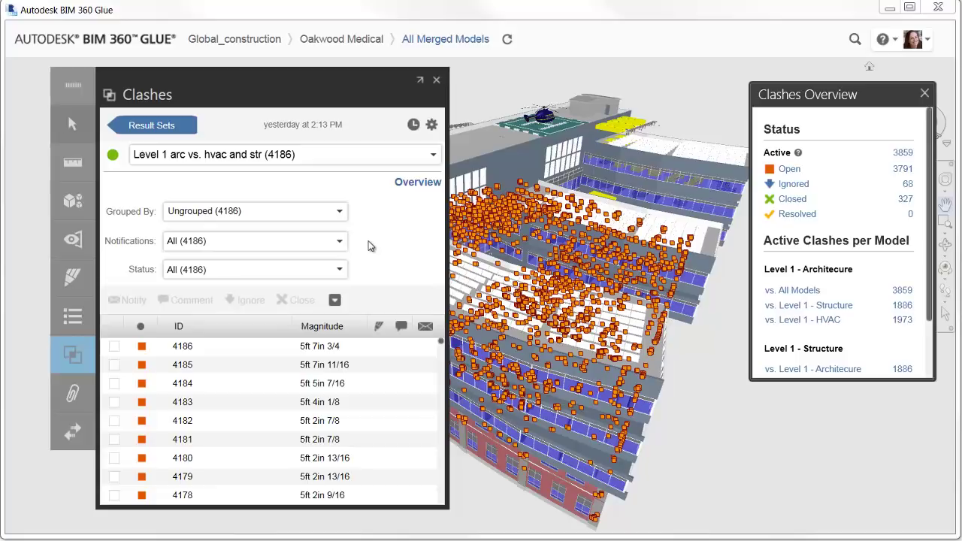
pyautogui.click(340, 271)
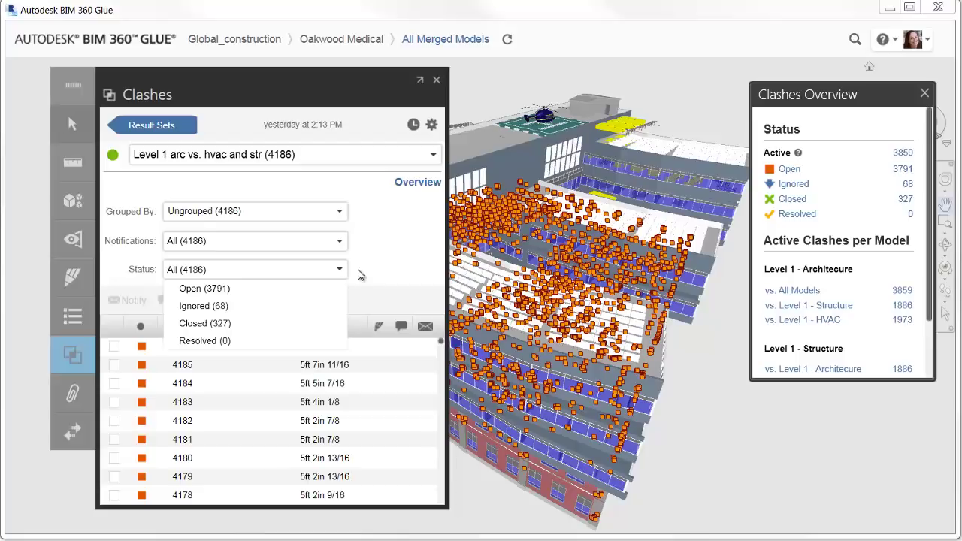
pyautogui.click(340, 243)
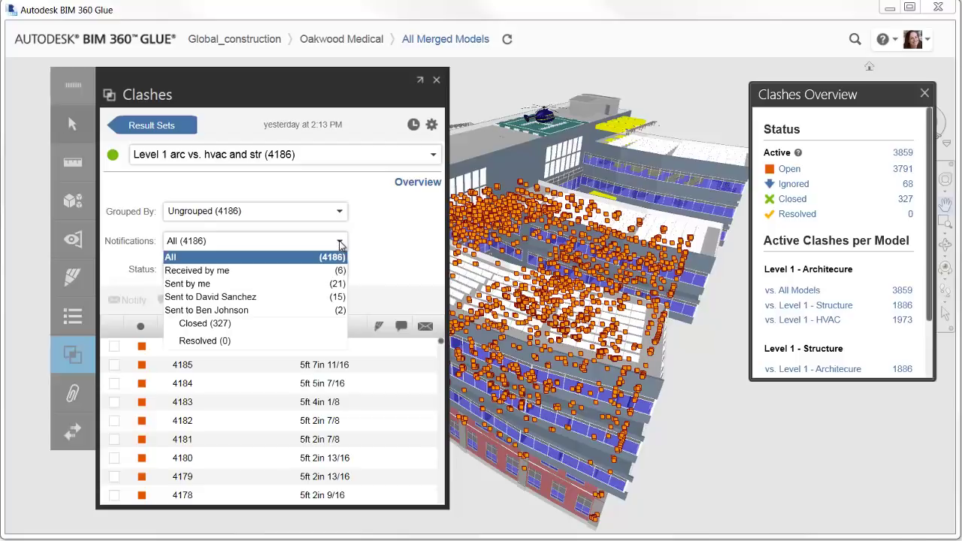
pyautogui.click(338, 271)
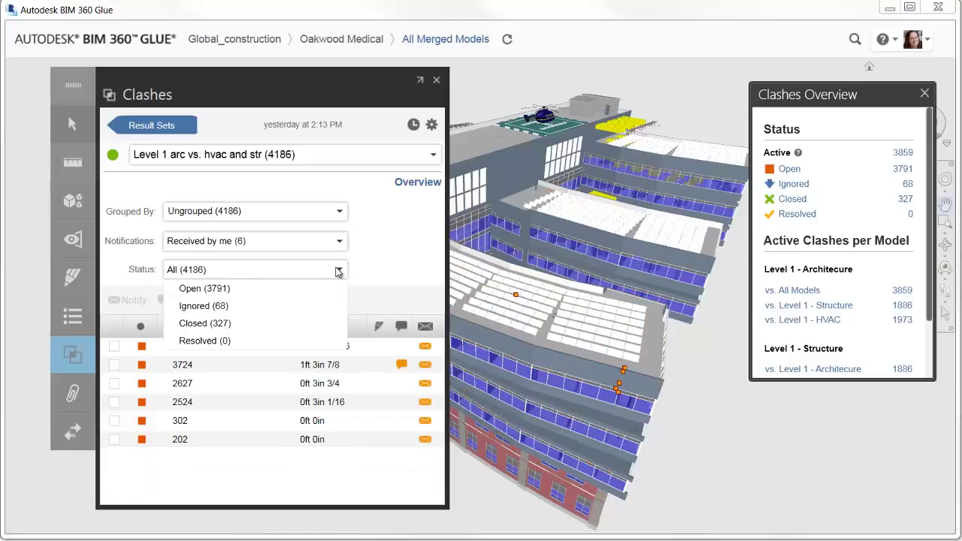
pyautogui.click(237, 292)
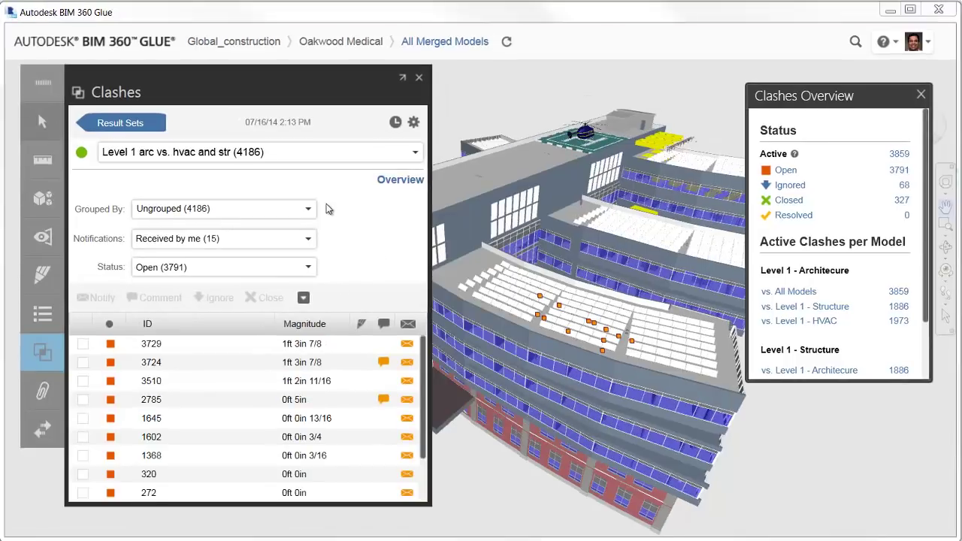
# Group by Notified, filter to one teammate's sent clashes, and expand to list its six clashes
pyautogui.click(307, 213)
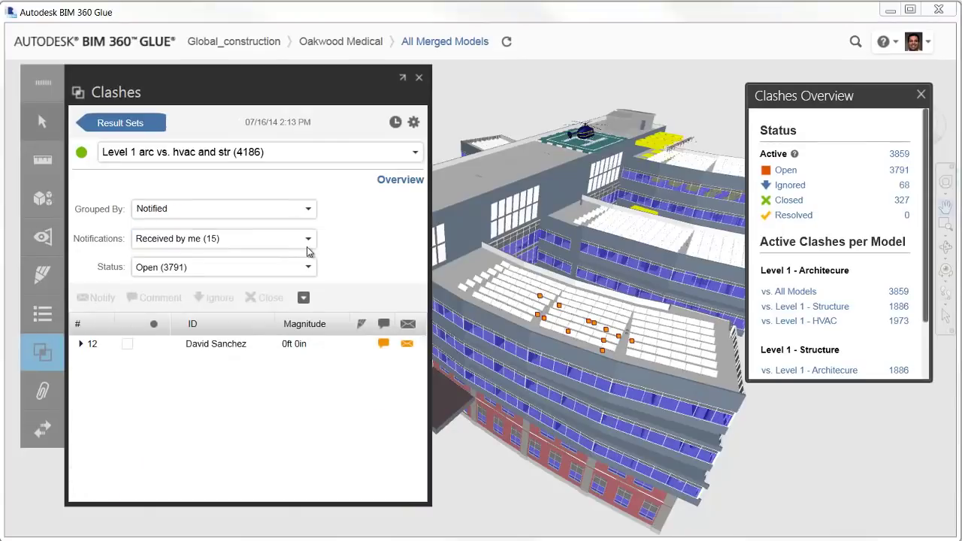
pyautogui.click(309, 244)
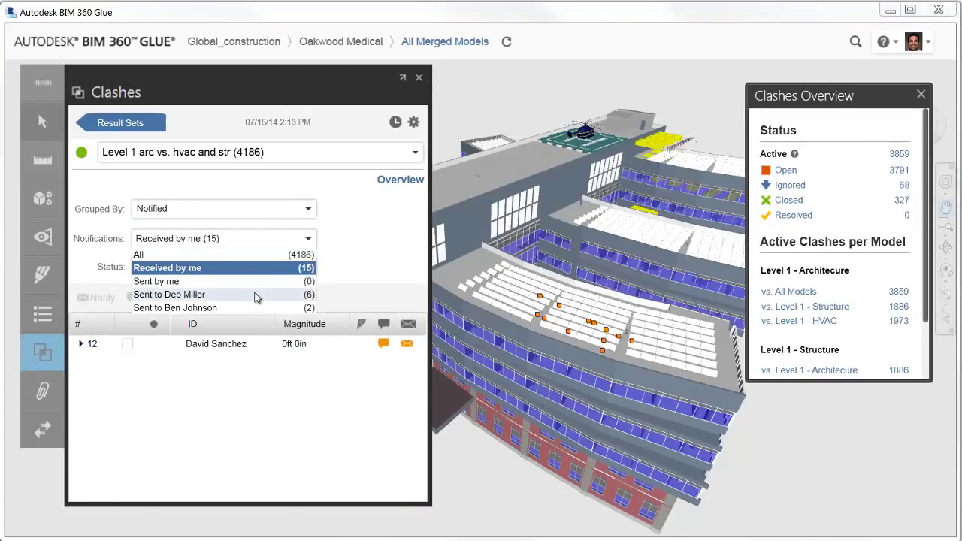
pyautogui.click(256, 295)
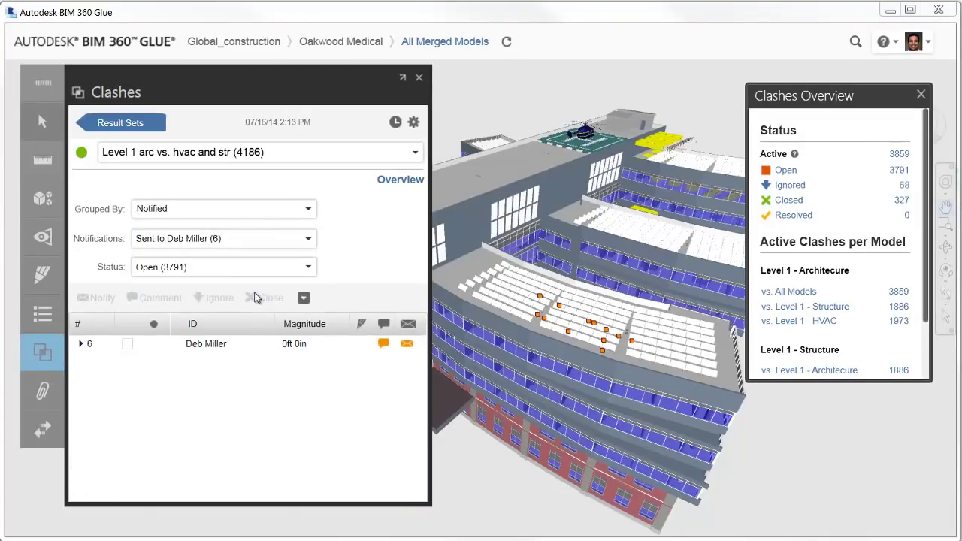
pyautogui.click(81, 348)
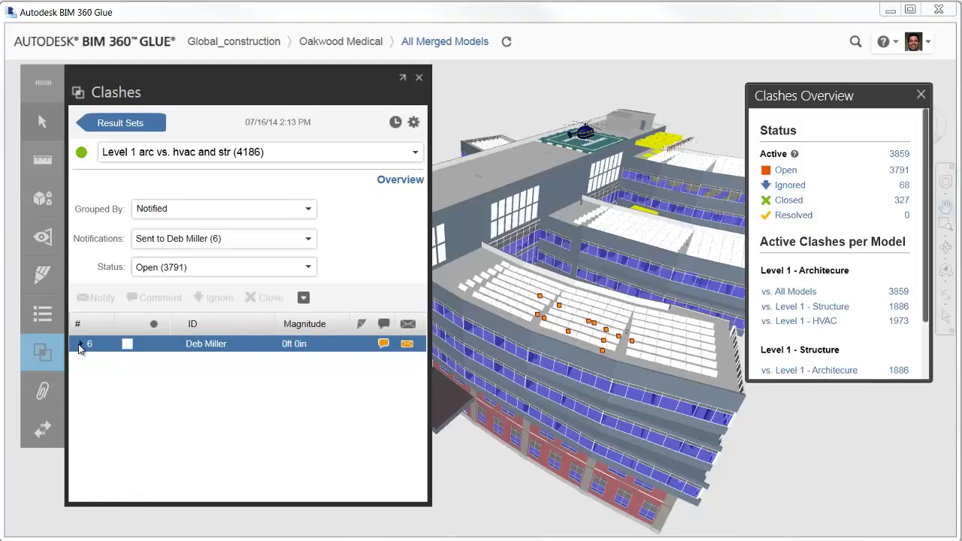
pyautogui.click(80, 344)
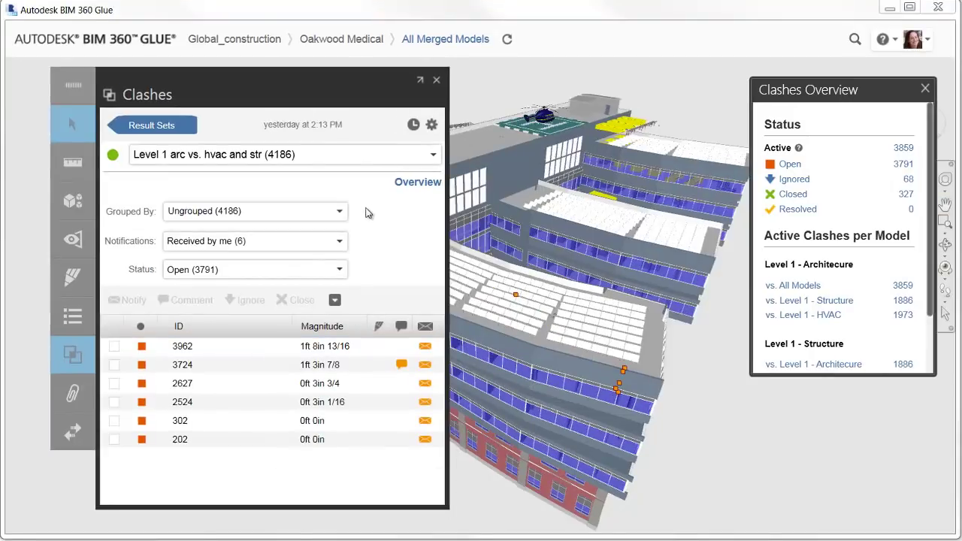
# Group clashes by Review Status, set Notifications to All, and uncheck the Open status filter
pyautogui.click(338, 213)
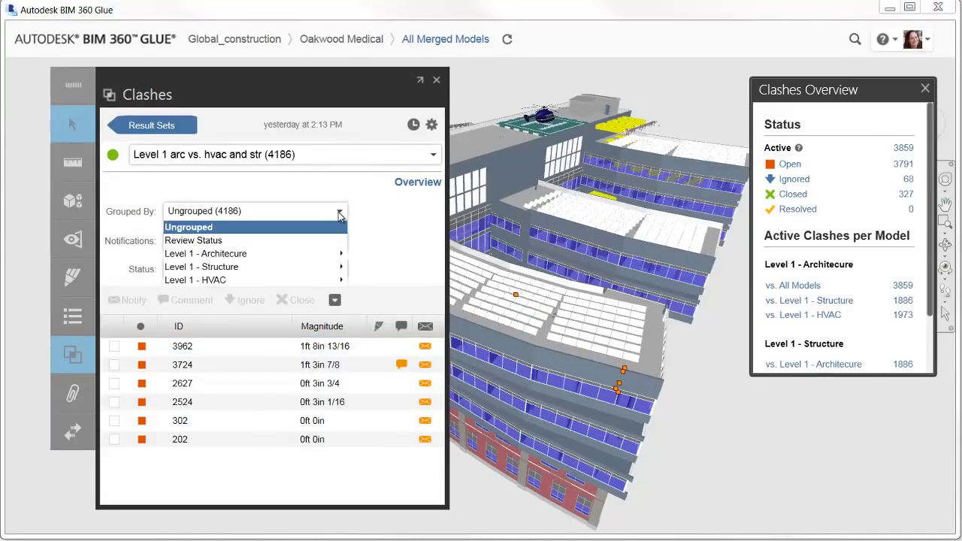
pyautogui.click(314, 240)
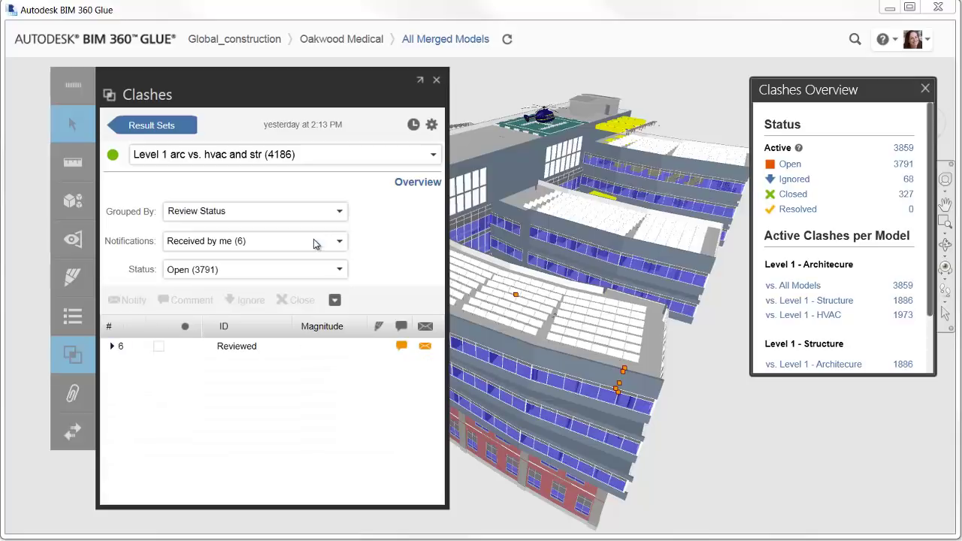
pyautogui.click(329, 241)
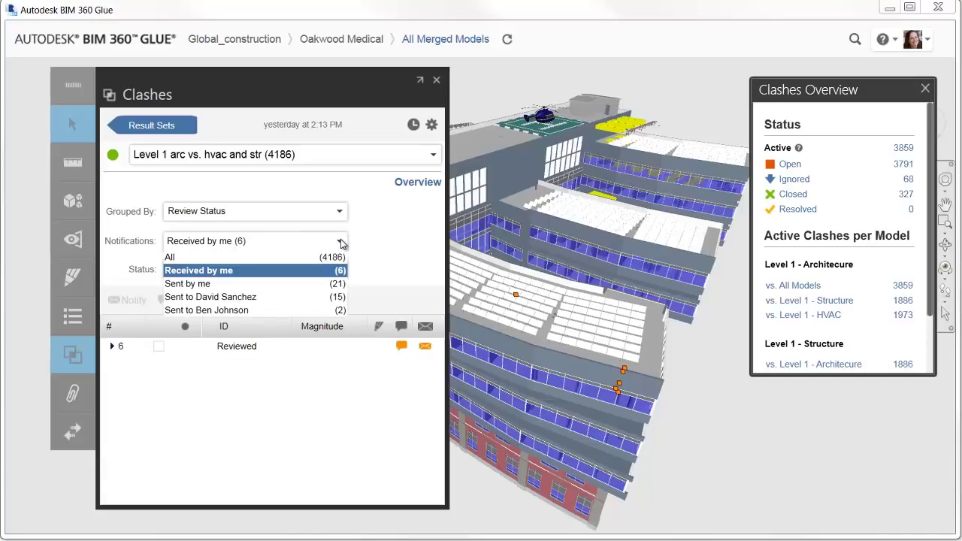
pyautogui.click(328, 257)
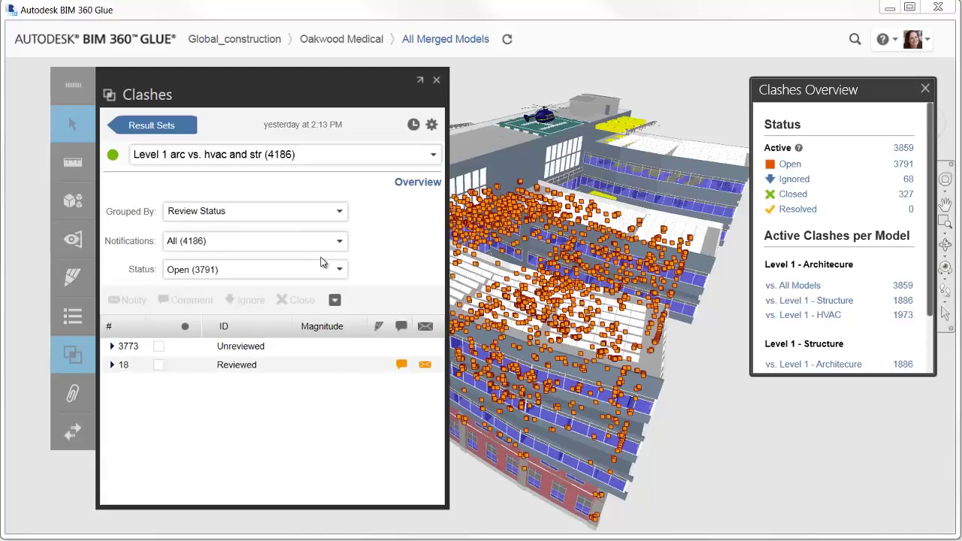
pyautogui.click(335, 270)
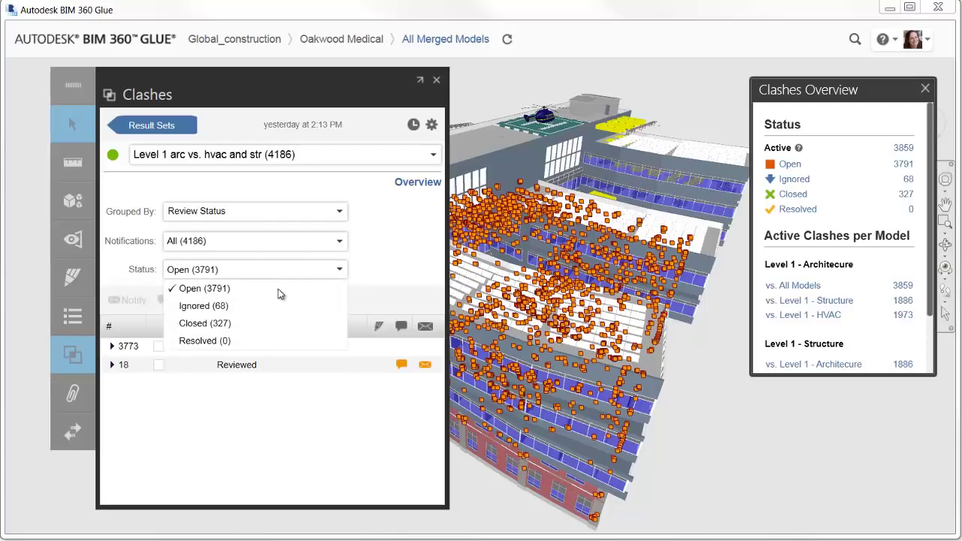
pyautogui.click(227, 290)
pyautogui.click(383, 264)
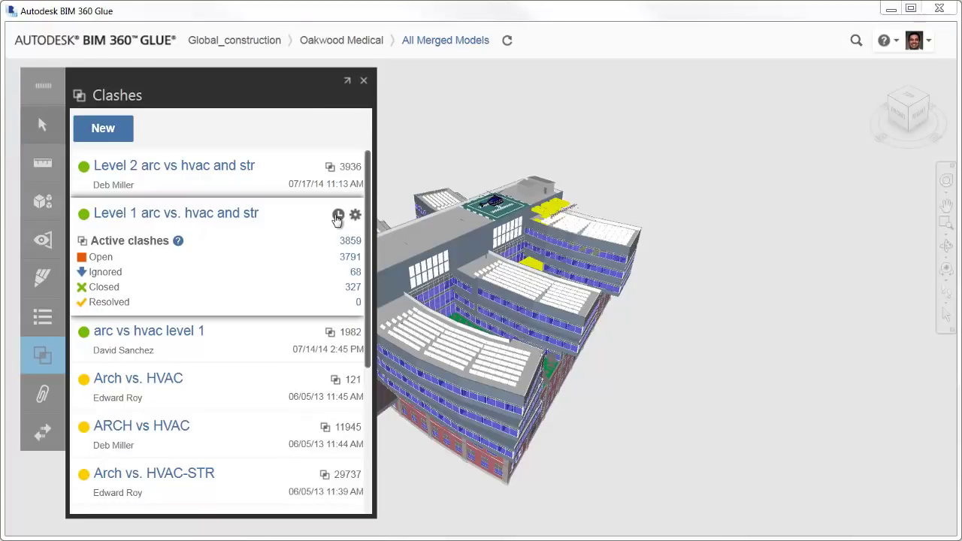
# Check the Level 1 test's details and comparison settings unchanged, then reload its results
pyautogui.click(338, 217)
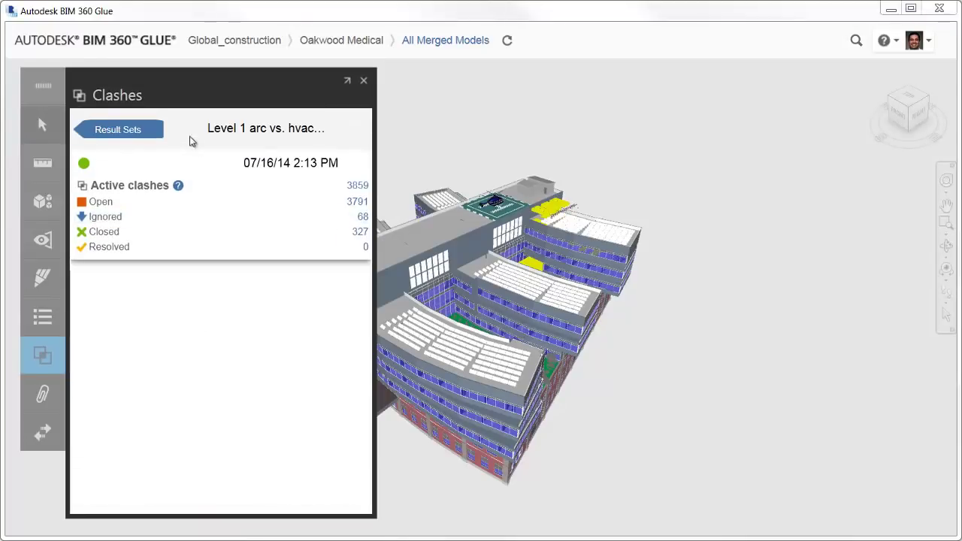
pyautogui.click(154, 131)
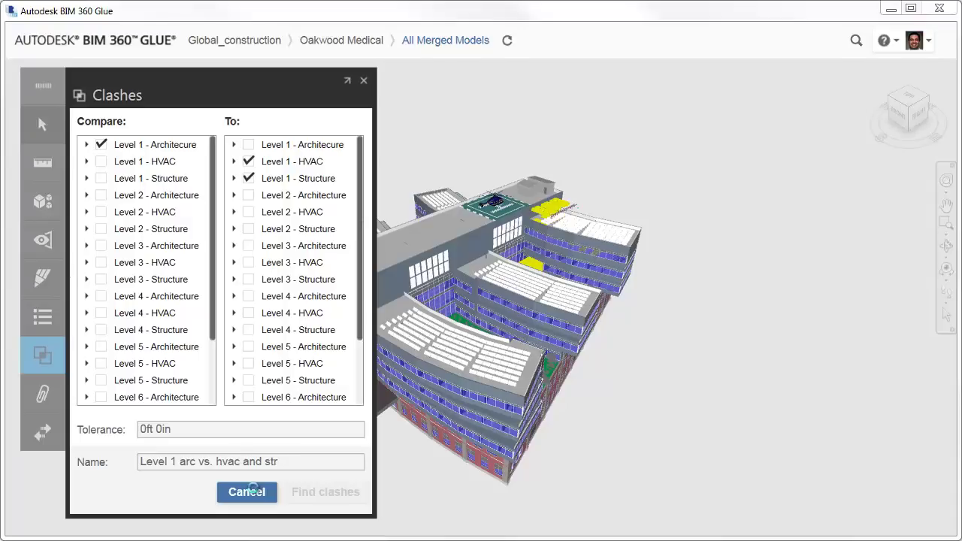
pyautogui.click(256, 493)
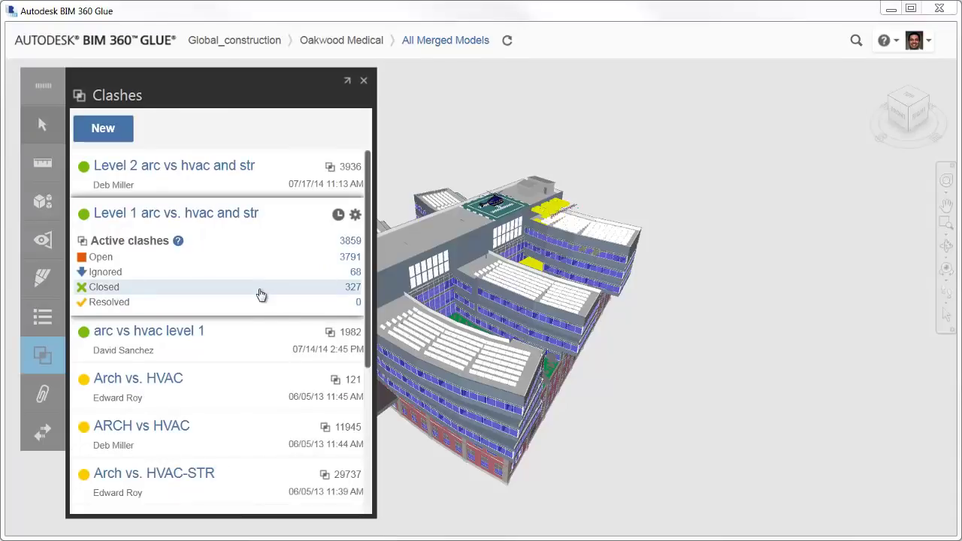
pyautogui.click(224, 215)
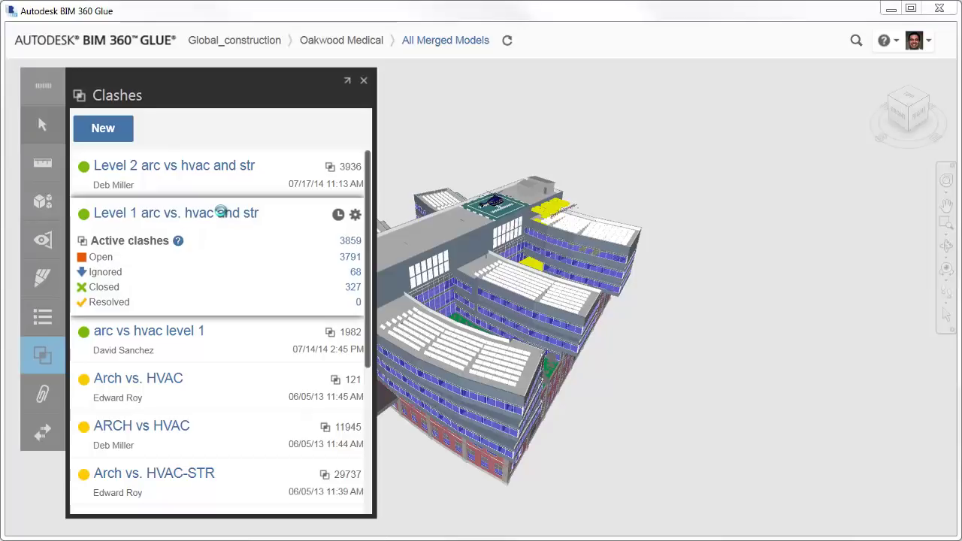